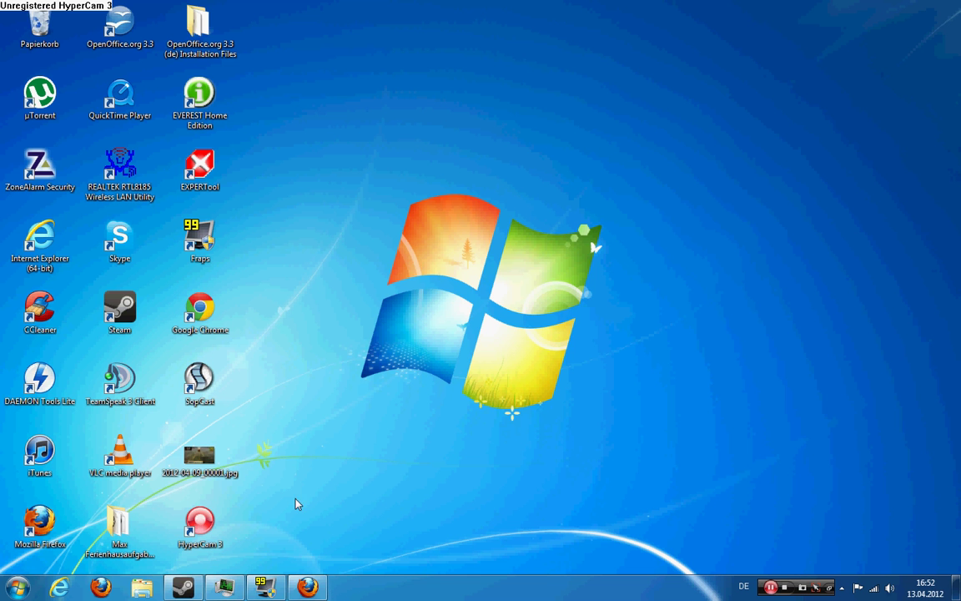
- Browse from Computer through C:, Benutzer and the user folder into AppData
click(4, 593)
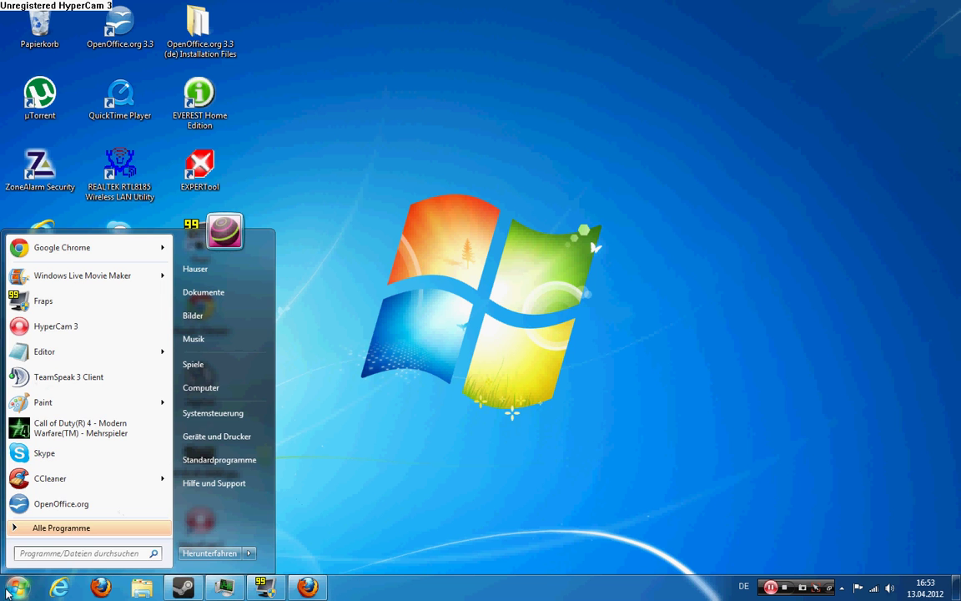
click(226, 391)
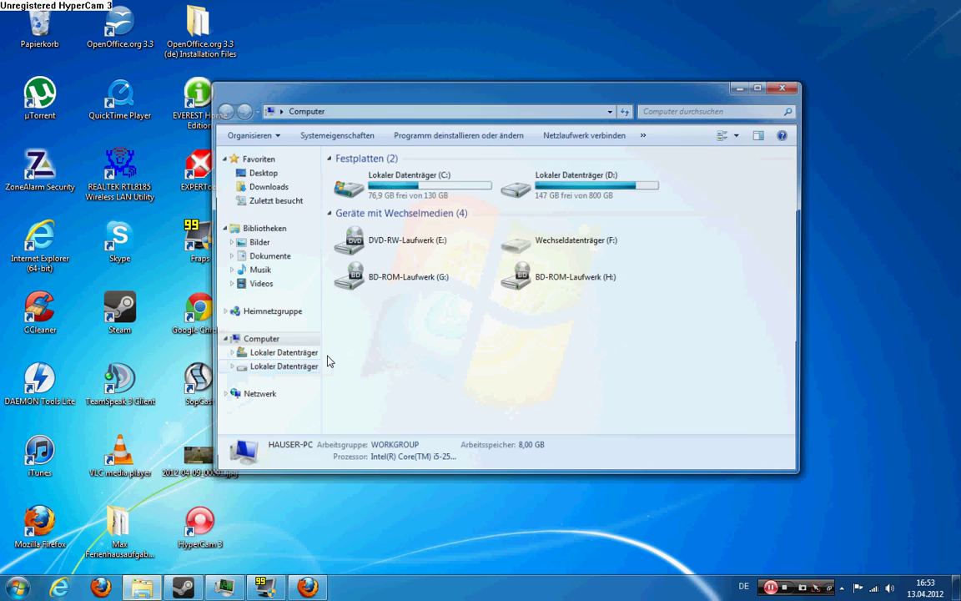
double_click(409, 191)
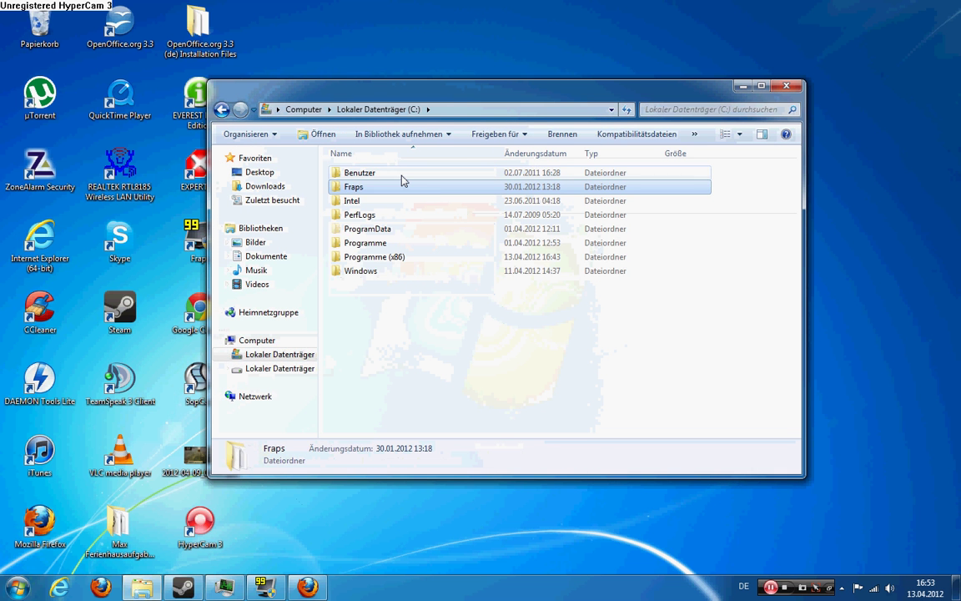
double_click(402, 174)
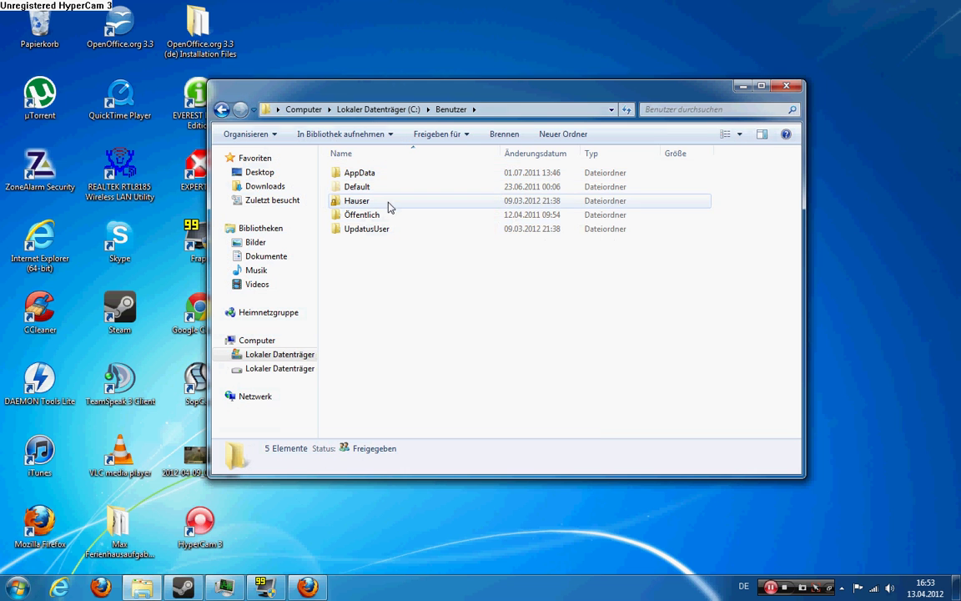
double_click(358, 202)
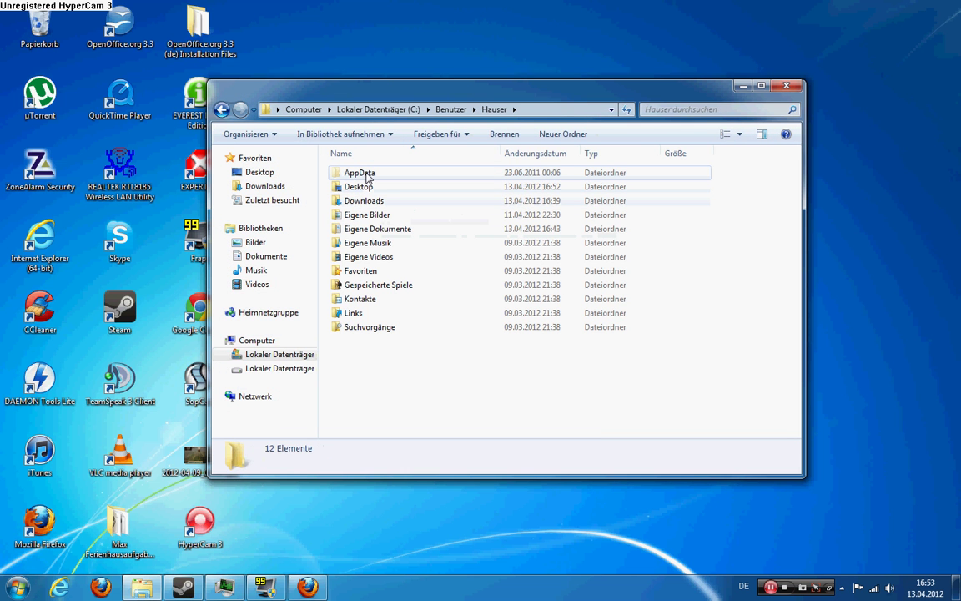
double_click(367, 174)
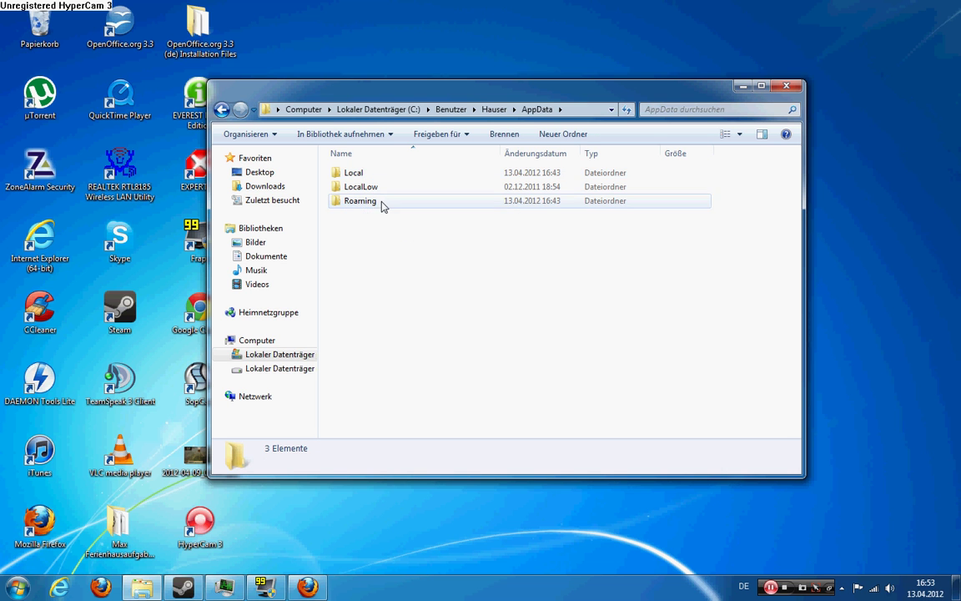
- Check the AppData folder path in the address bar, then enter the Roaming folder
click(514, 106)
click(370, 110)
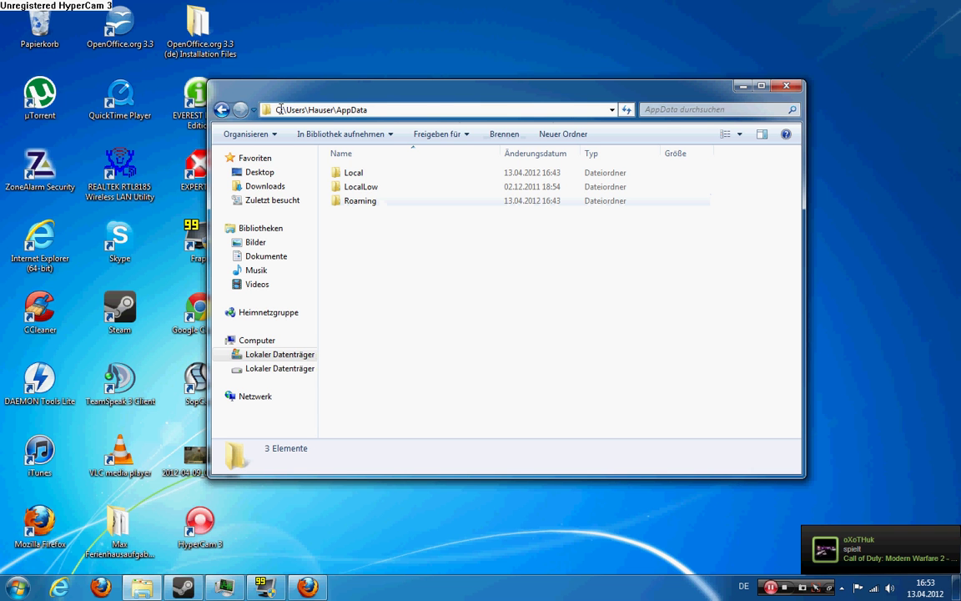
drag(277, 109, 367, 110)
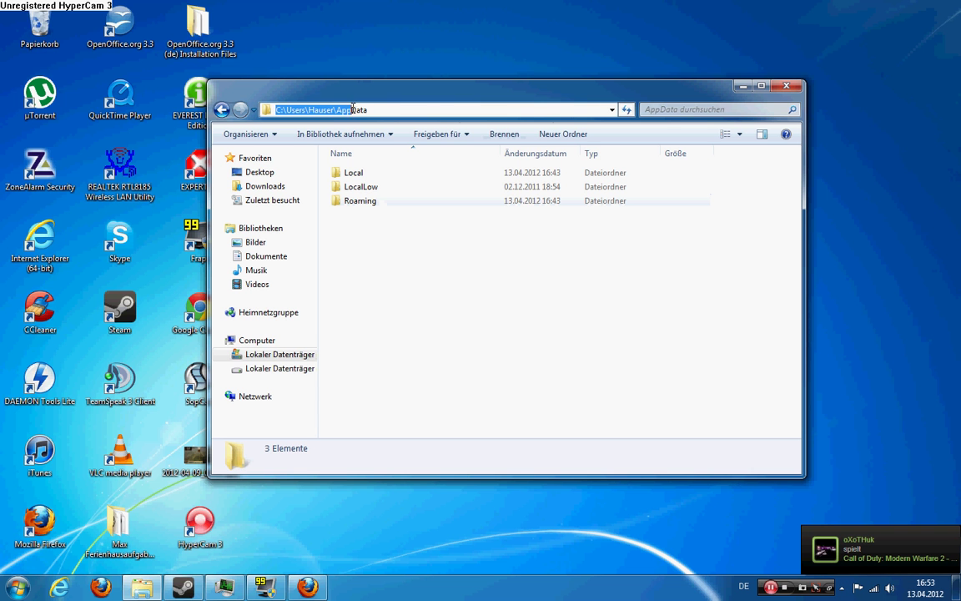
double_click(360, 200)
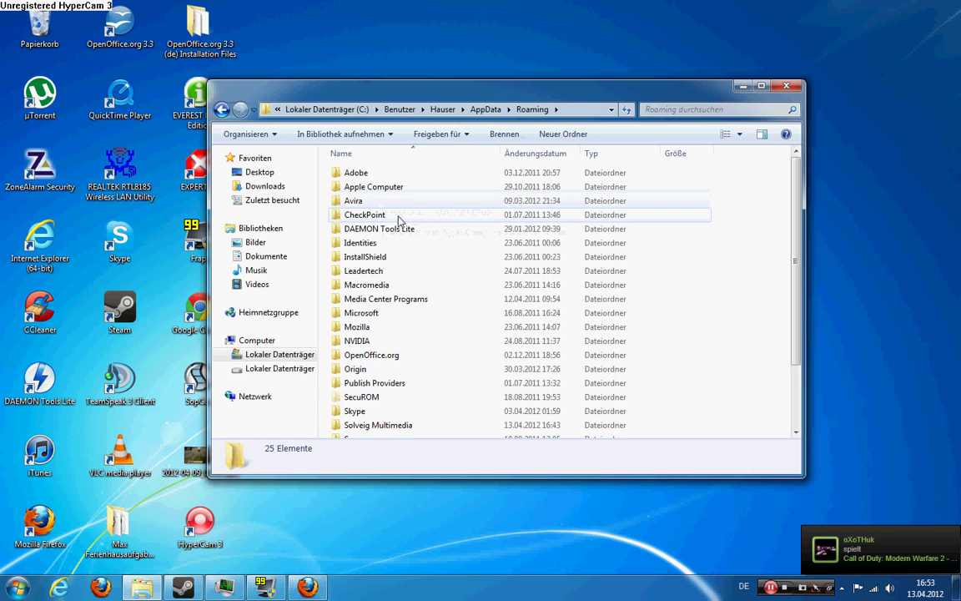
scroll(440, 309, down, 2)
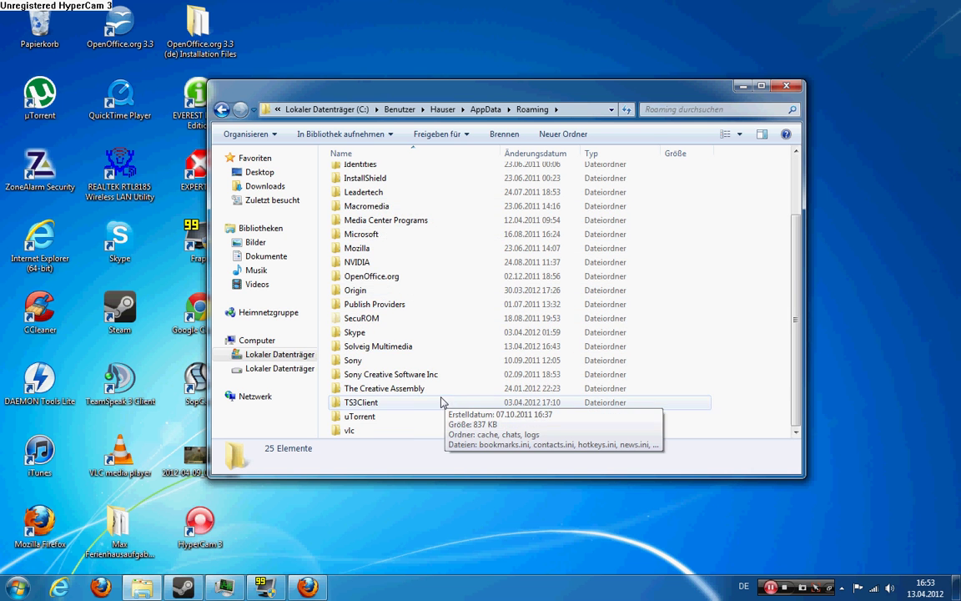
scroll(377, 283, up, 2)
scroll(380, 215, down, 2)
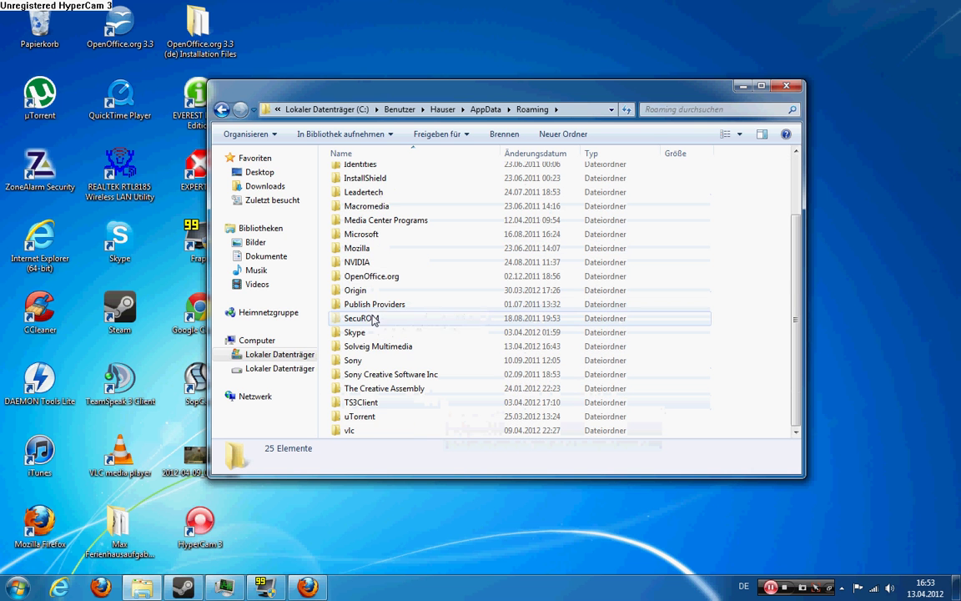
- Go into The Creative Assembly, then Shogun2, then its scripts folder
double_click(407, 391)
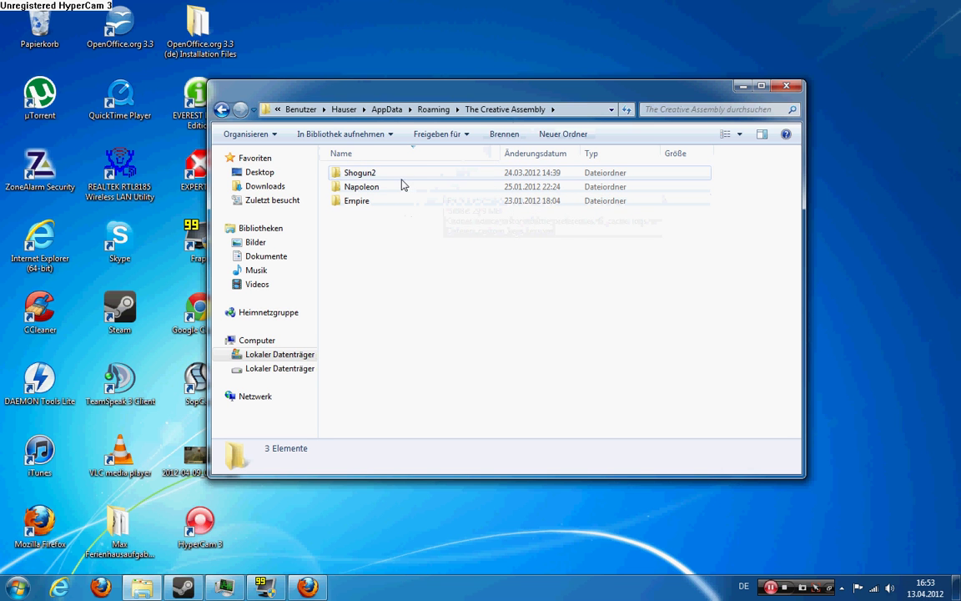
mouse_move(394, 184)
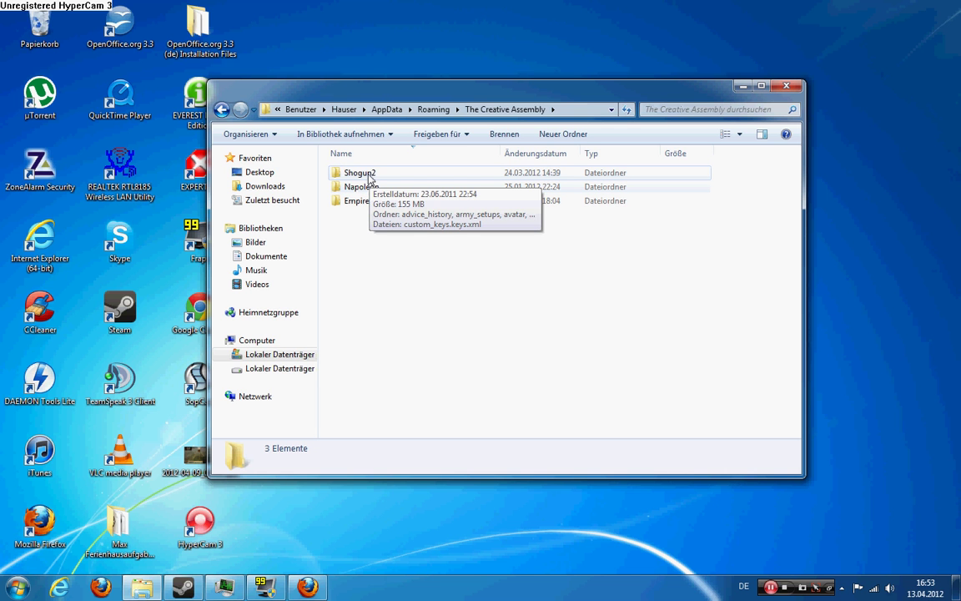
double_click(370, 173)
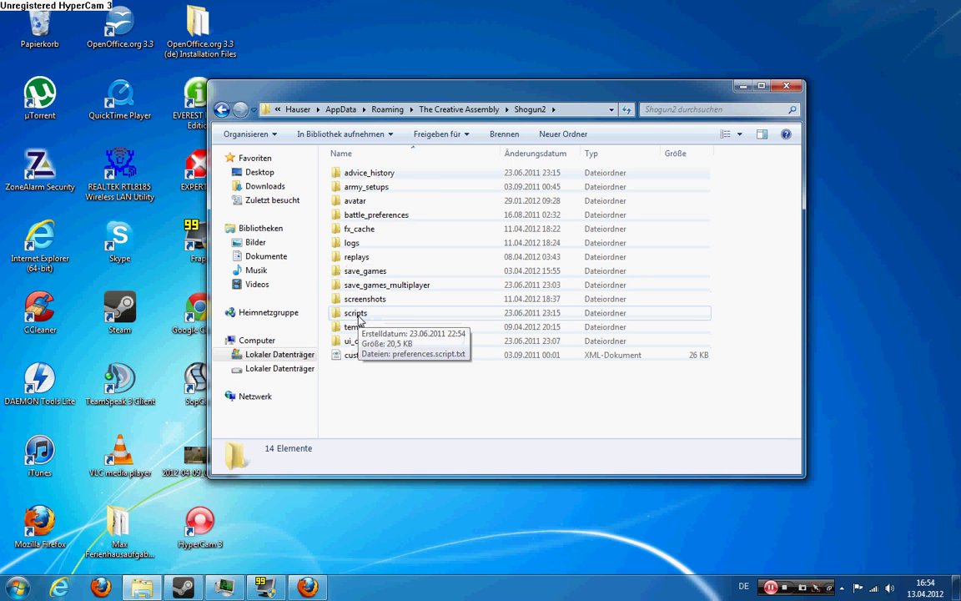
double_click(358, 314)
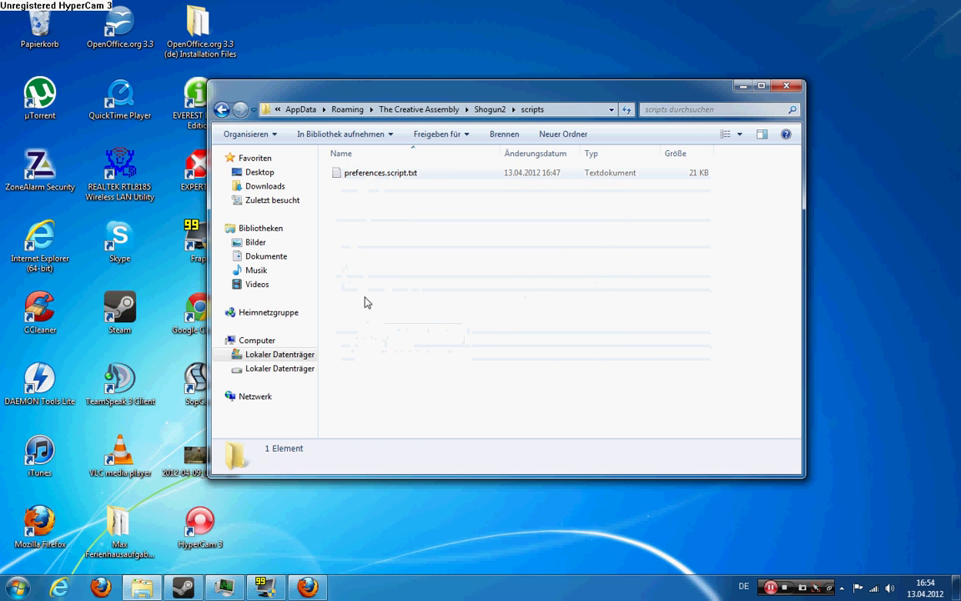
- Open Shogun2's preferences.script.txt in Notepad
double_click(383, 174)
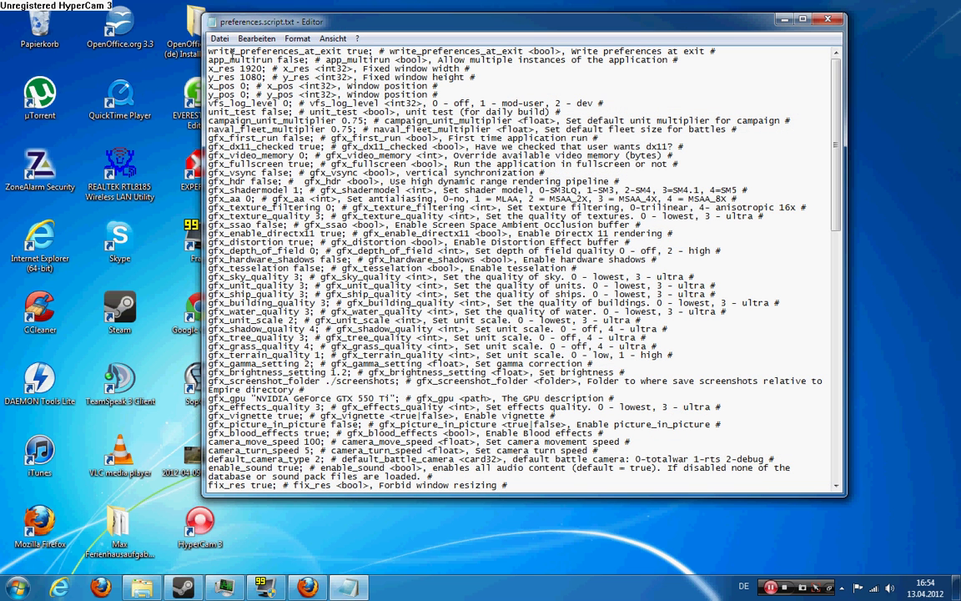
scroll(334, 154, down, 2)
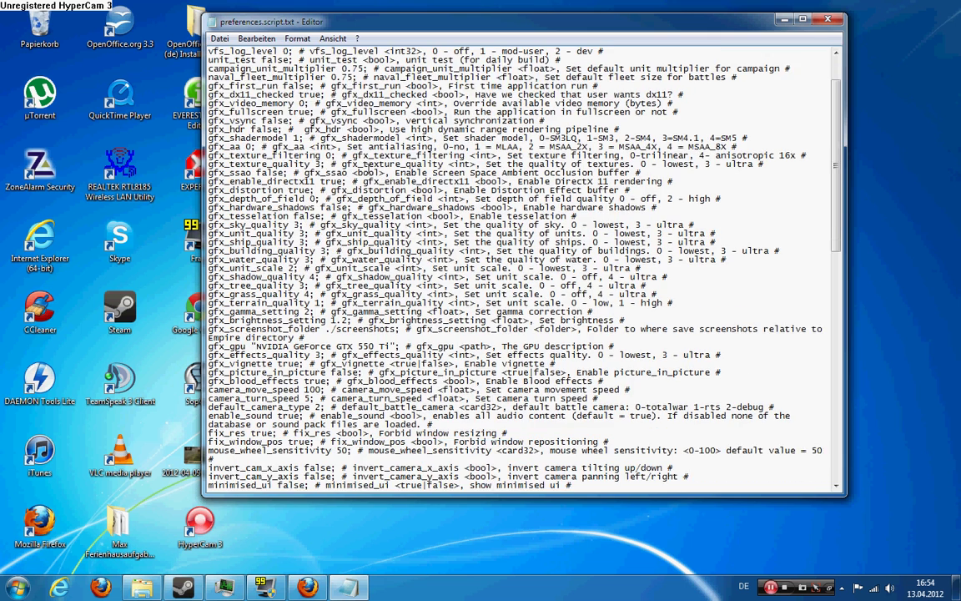
scroll(333, 154, up, 2)
- Search for 'defau' and step through matches to the default_camera_type line
key(ctrl+f)
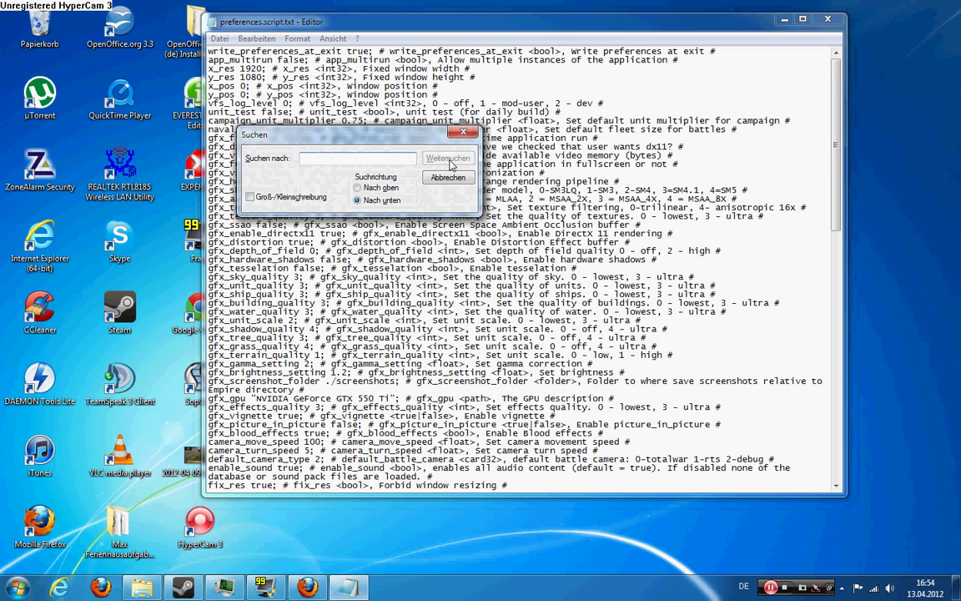
text(default)
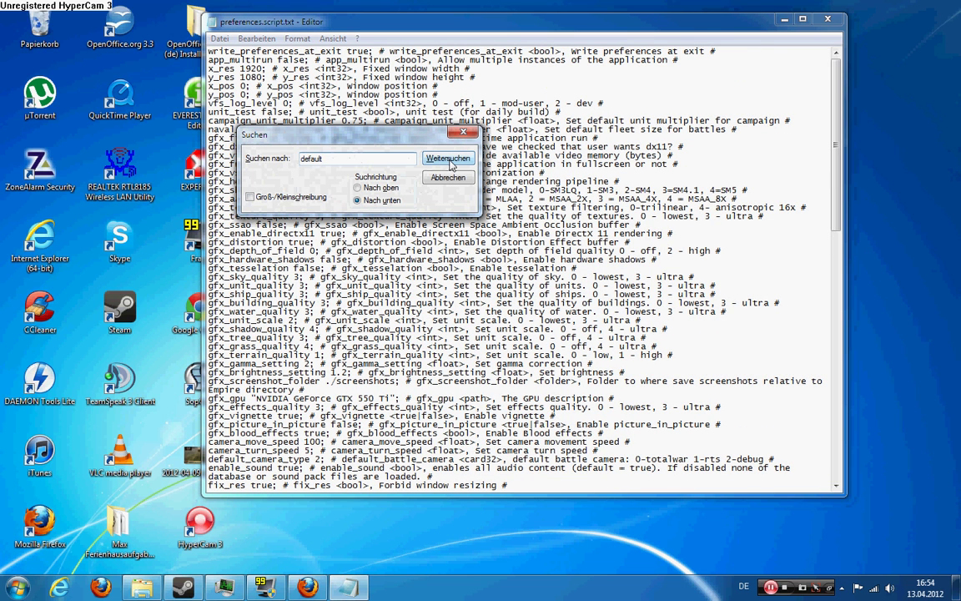
click(448, 158)
click(448, 158)
click(448, 158)
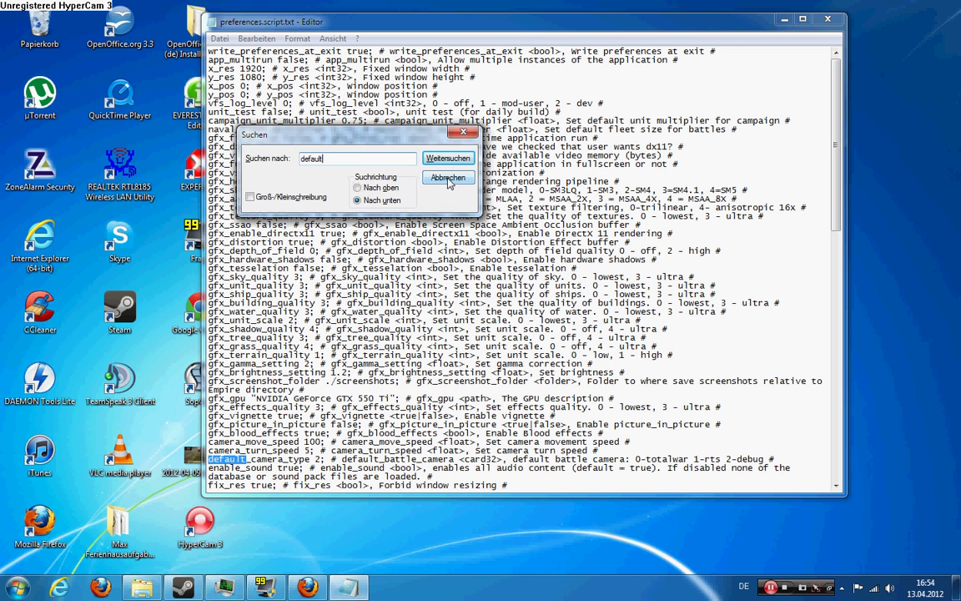
- Close the search and read the camera comment's 0-totalwar and 1-rts options
click(448, 178)
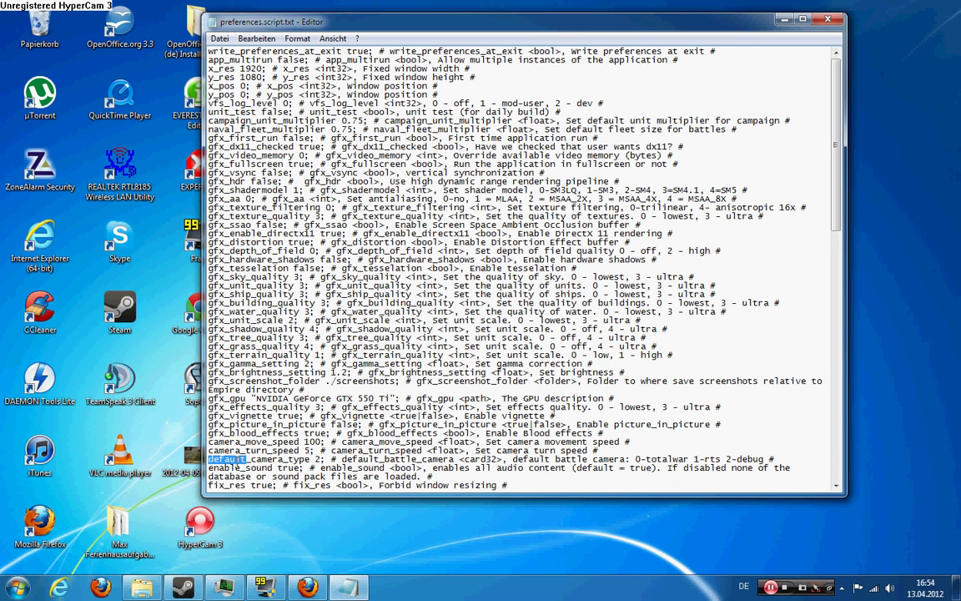
drag(207, 460, 321, 461)
click(317, 460)
drag(510, 460, 778, 460)
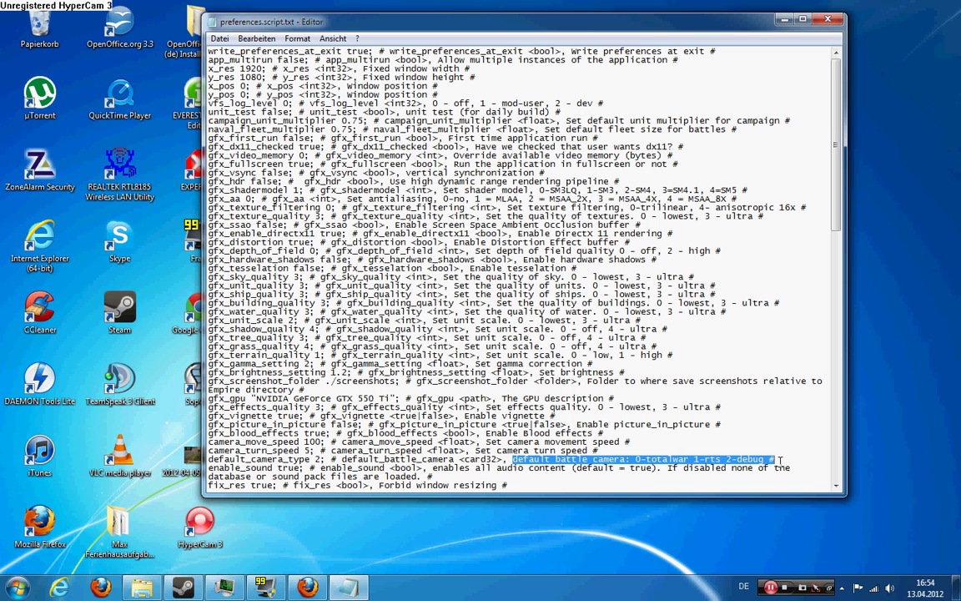
drag(635, 460, 685, 460)
click(688, 457)
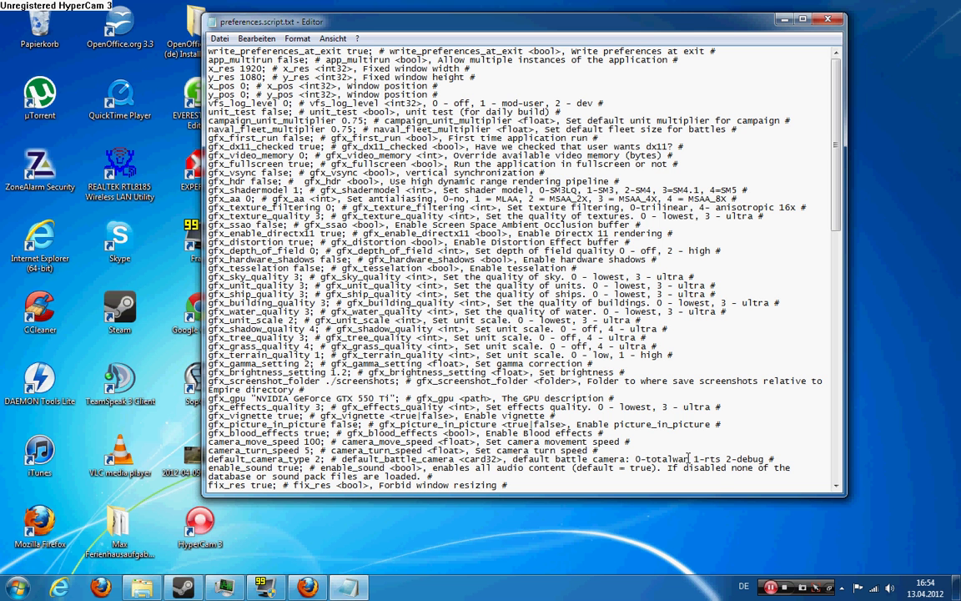
drag(693, 458, 718, 458)
click(720, 459)
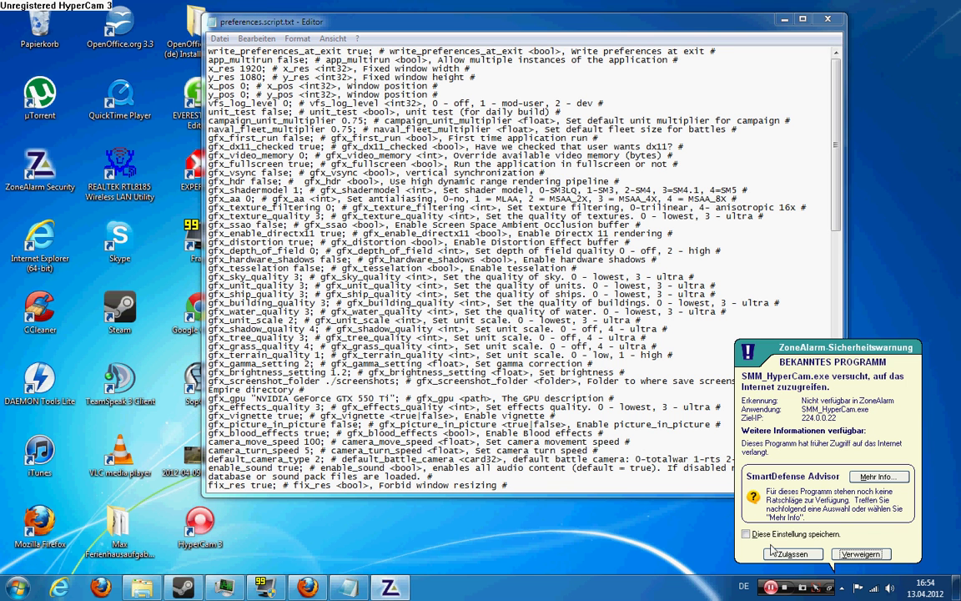
click(793, 554)
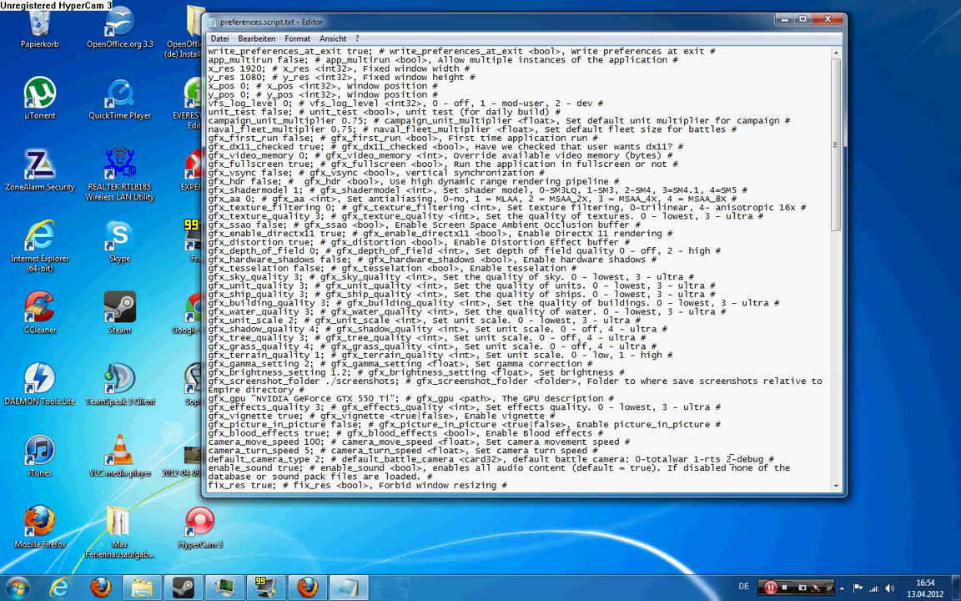
- Replace the default_camera_type value 1 with 2 (2-debug)
drag(726, 459, 764, 458)
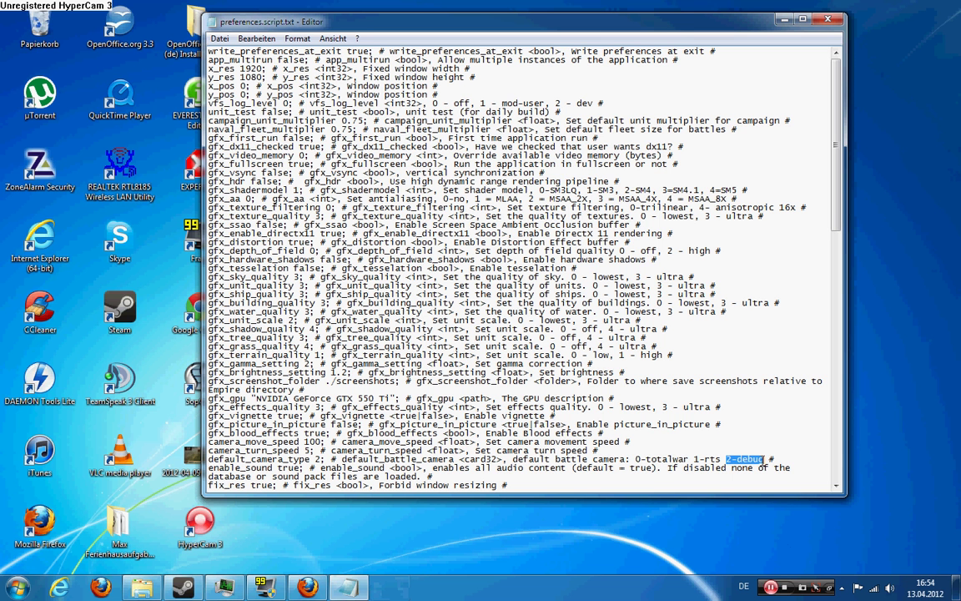
click(728, 460)
drag(728, 460, 760, 463)
click(213, 459)
drag(211, 459, 321, 459)
click(321, 459)
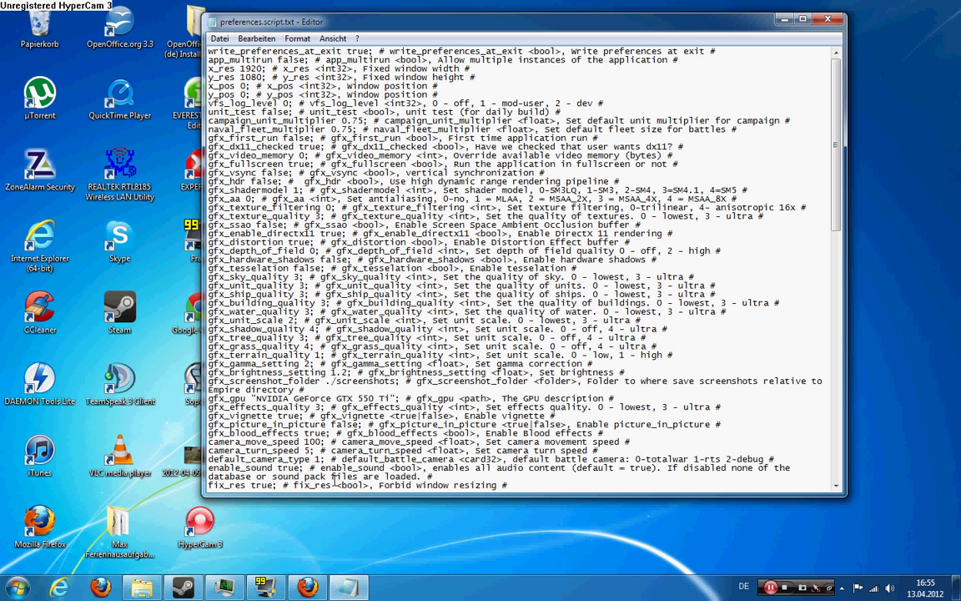
key(BackSpace)
text(2)
- Close and save the Shogun2 preferences file, returning to The Creative Assembly folder
click(826, 23)
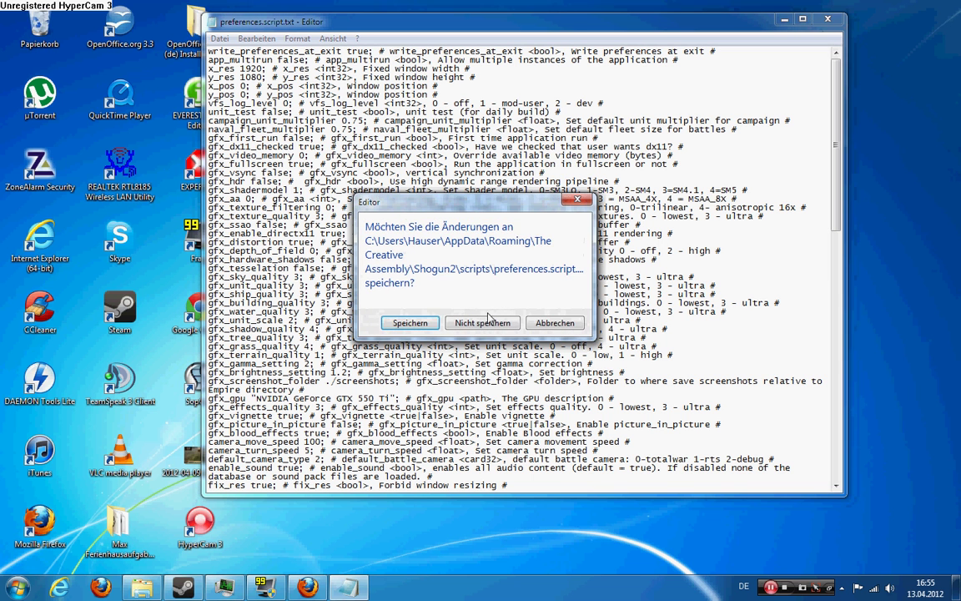
click(426, 327)
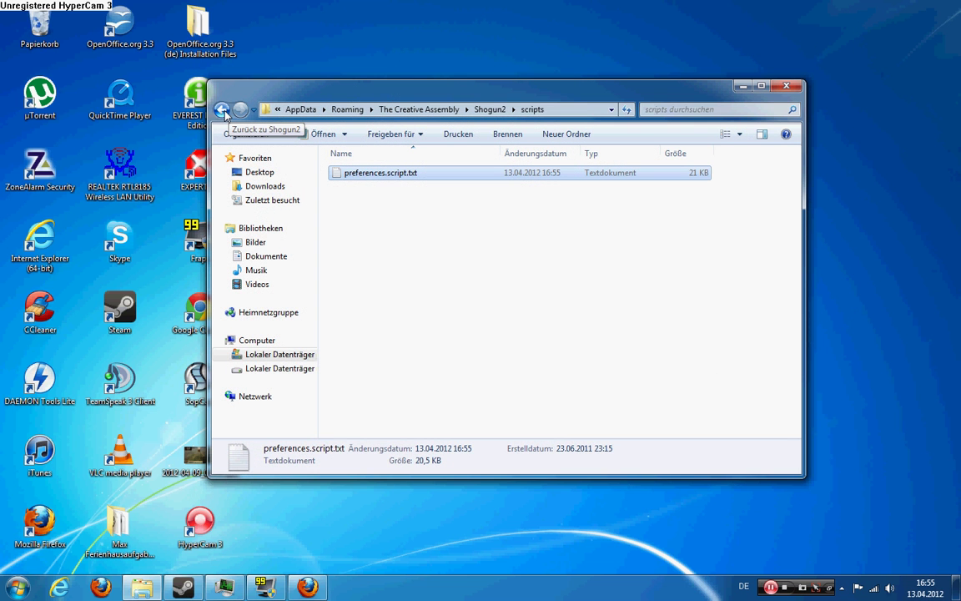
click(223, 110)
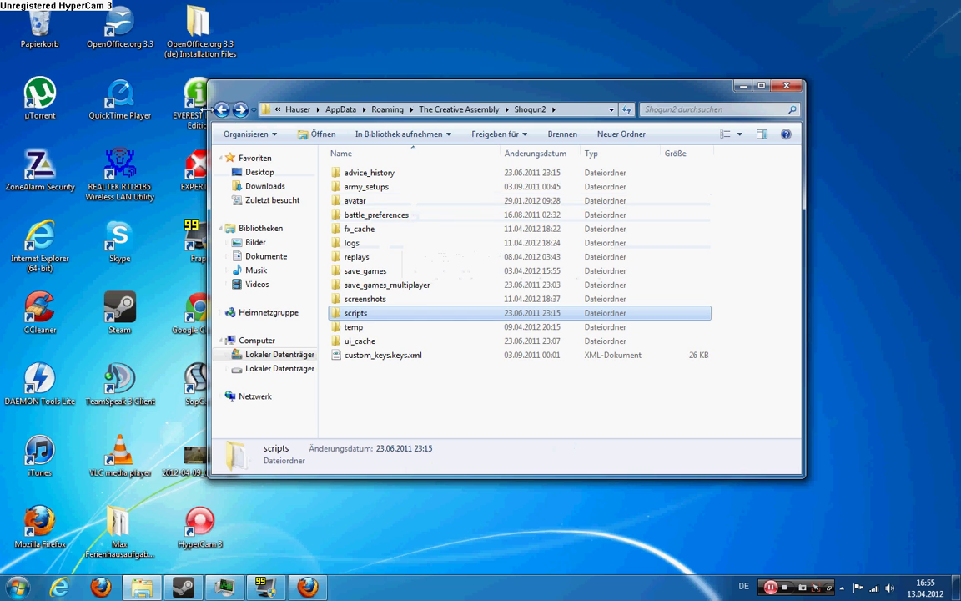
click(224, 110)
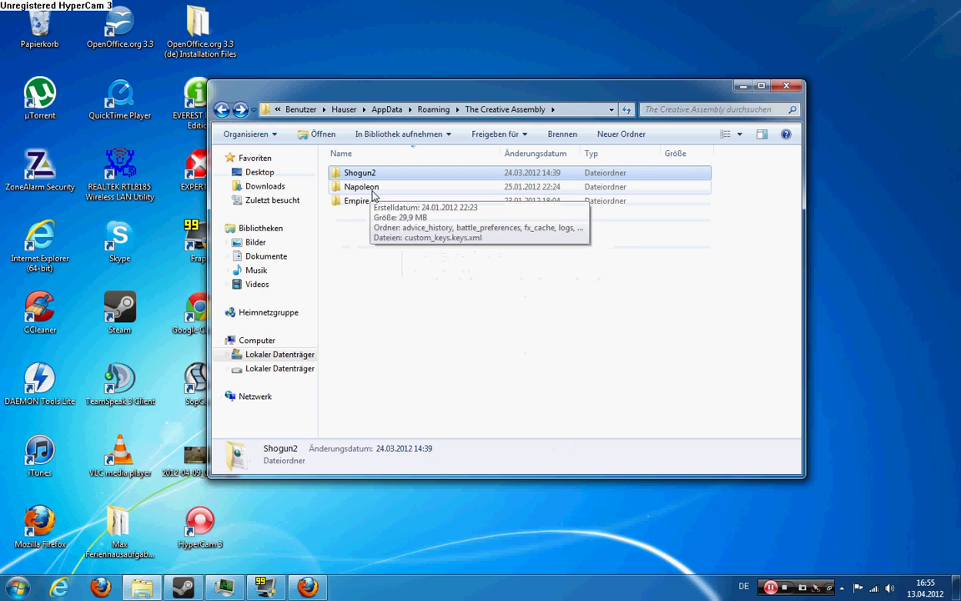
- Open Napoleon\scripts\preferences.script.txt in Notepad
double_click(372, 190)
double_click(386, 272)
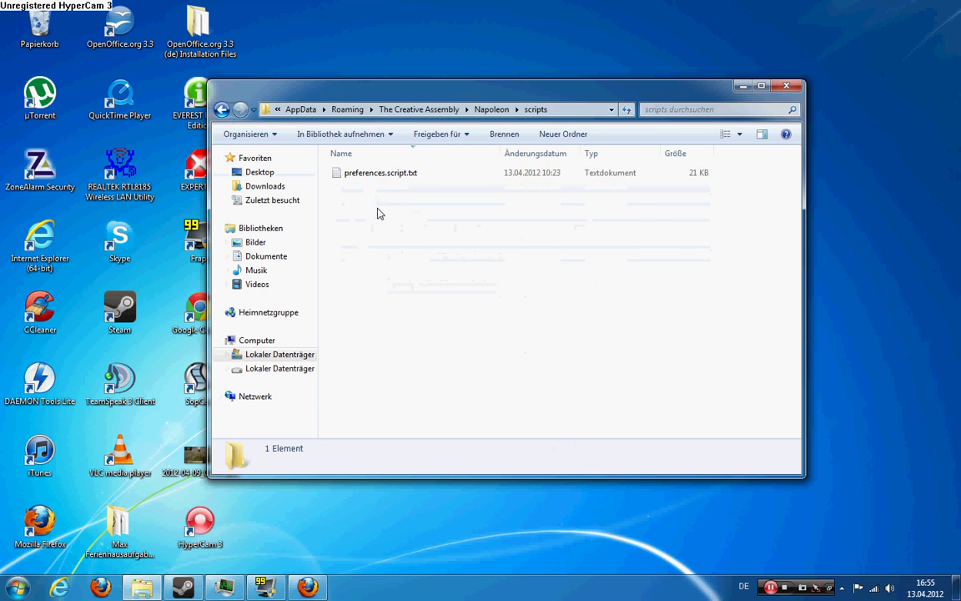
double_click(378, 175)
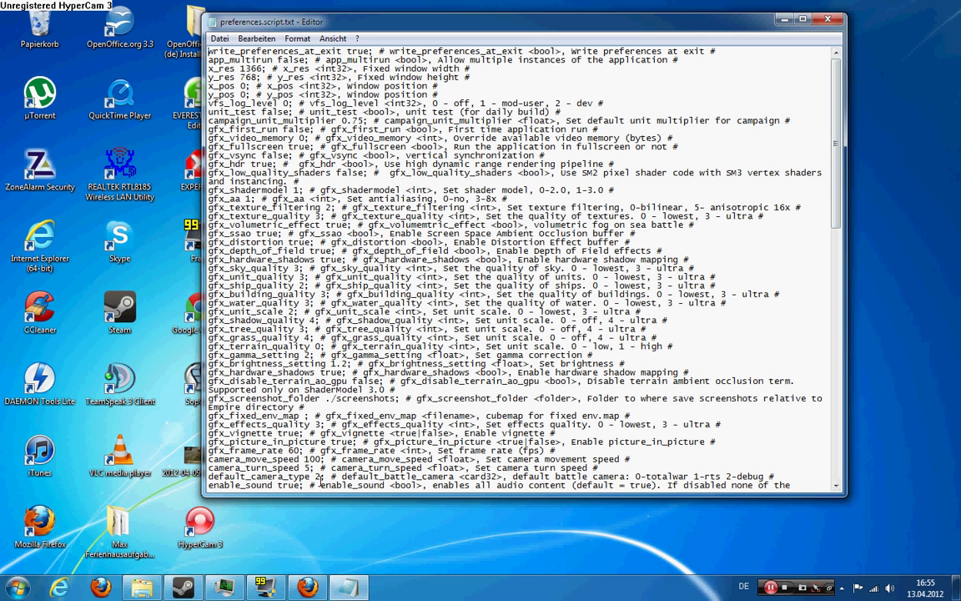
- Verify Napoleon's default_camera_type line reads 2, then close the file
drag(209, 475, 321, 482)
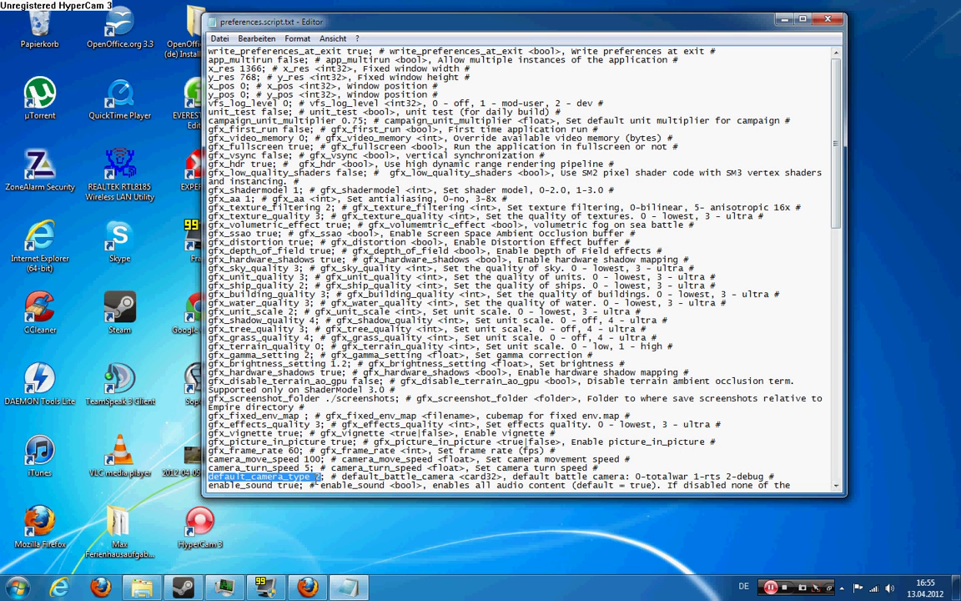
click(315, 477)
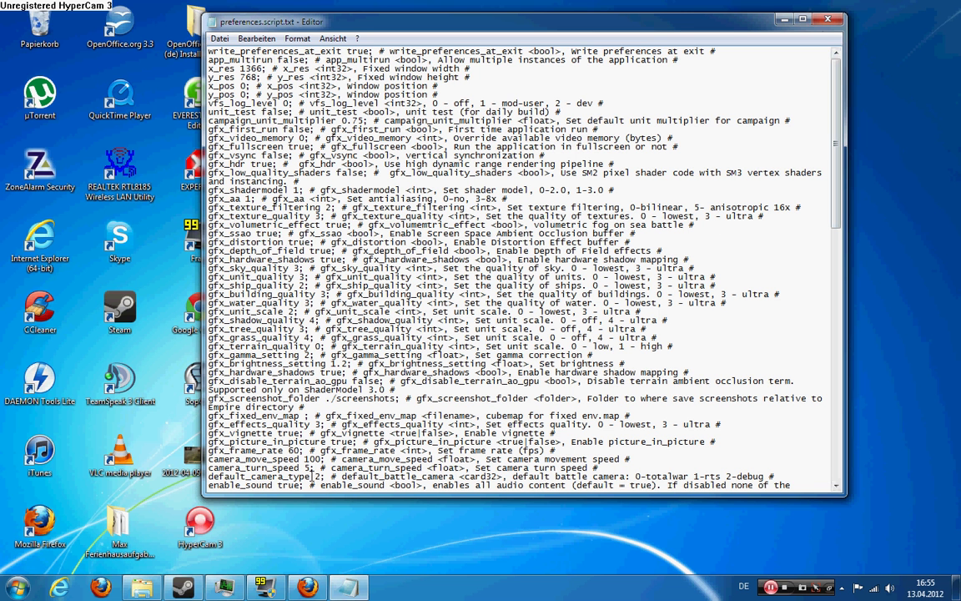
drag(209, 475, 327, 470)
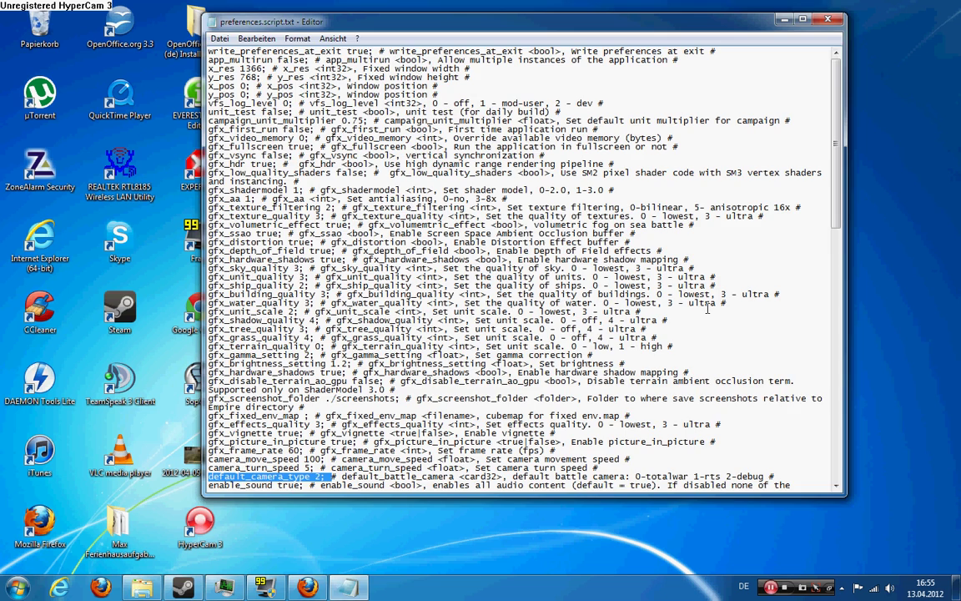
click(828, 18)
- Go back to The Creative Assembly and into Empire's scripts folder
click(221, 103)
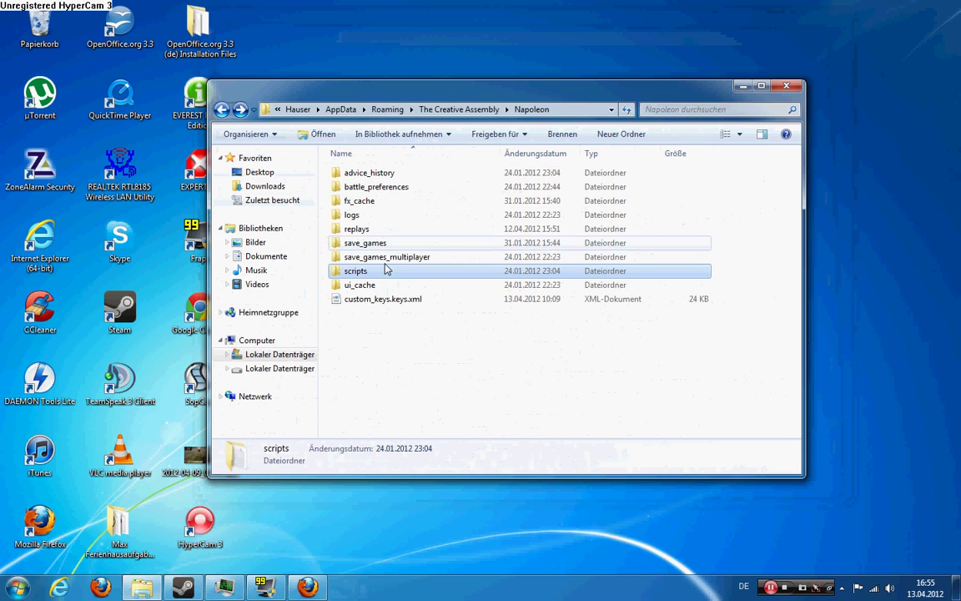
key(BackSpace)
click(364, 203)
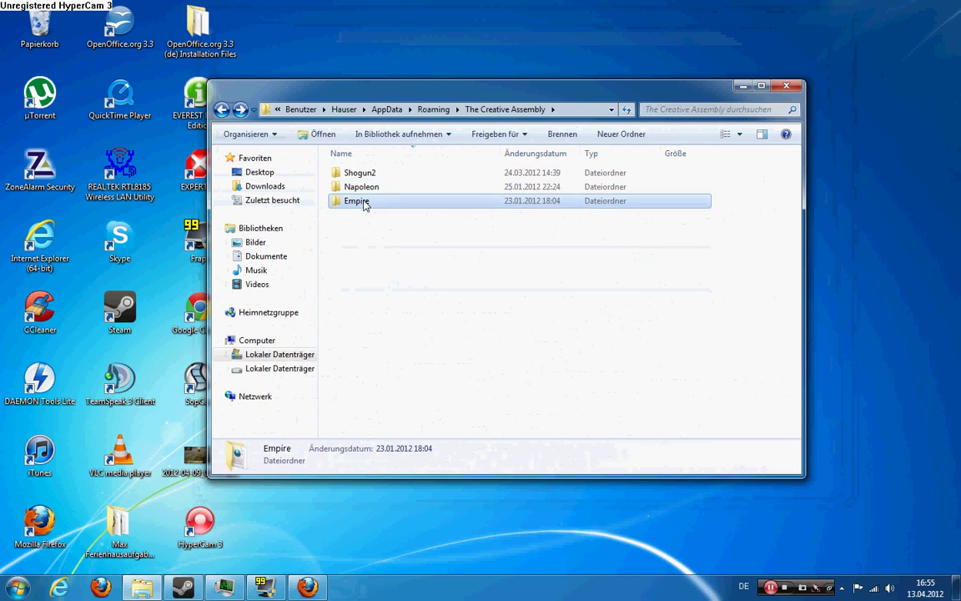
double_click(363, 204)
double_click(377, 257)
- Open preferences.empire_script.txt, confirm default_camera_type is 2, and close it
double_click(382, 172)
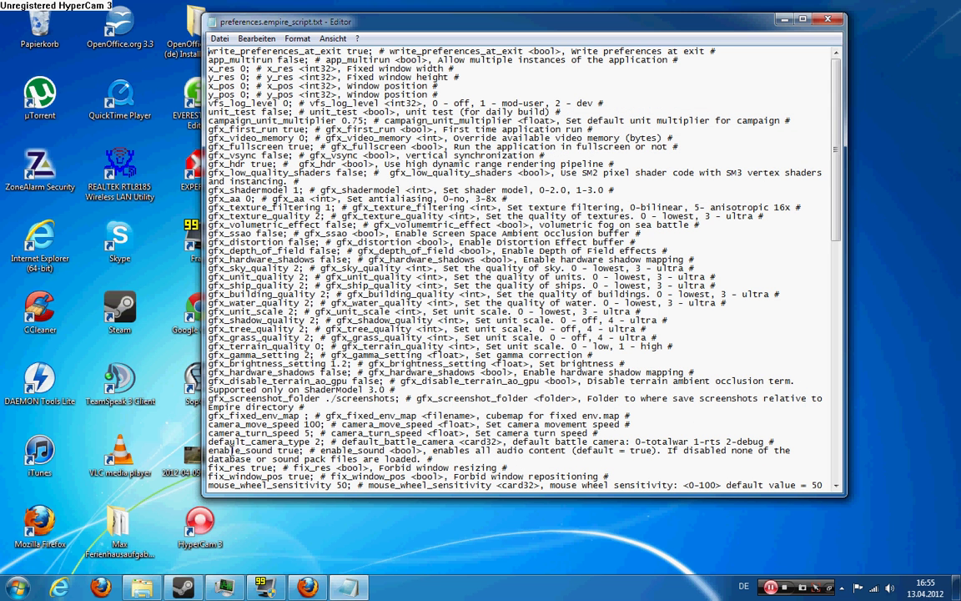
drag(209, 441, 321, 435)
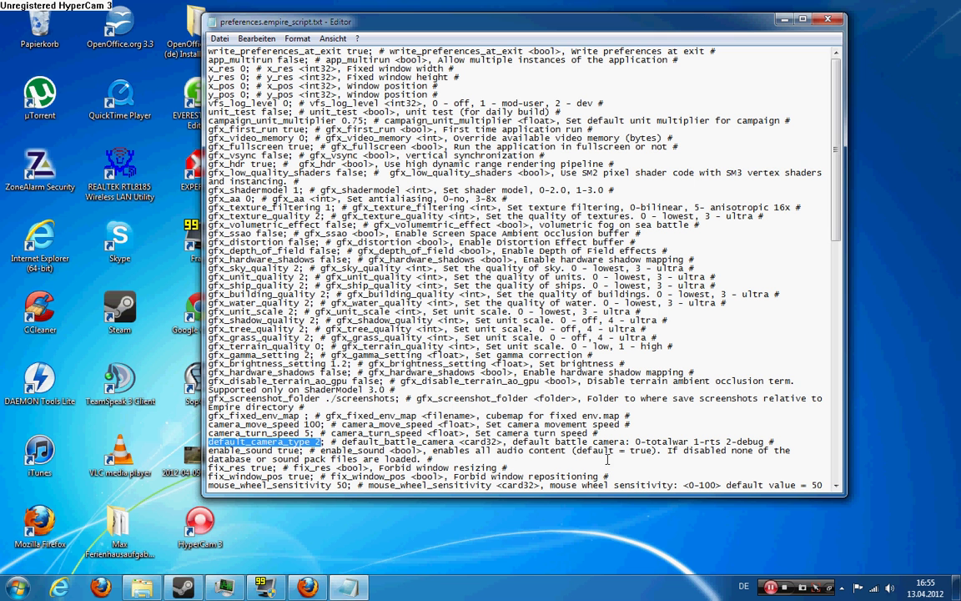
click(824, 23)
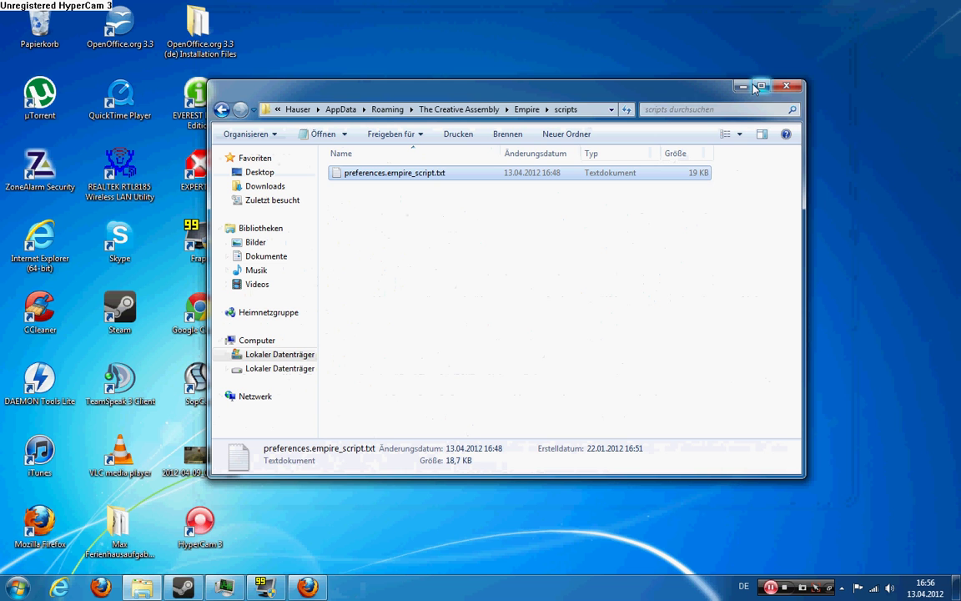
click(485, 294)
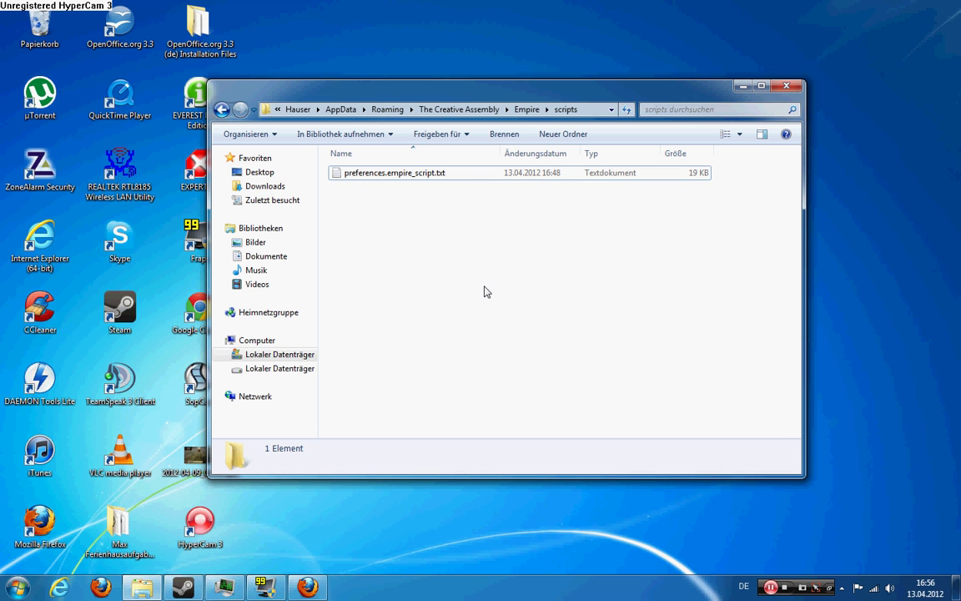
click(411, 181)
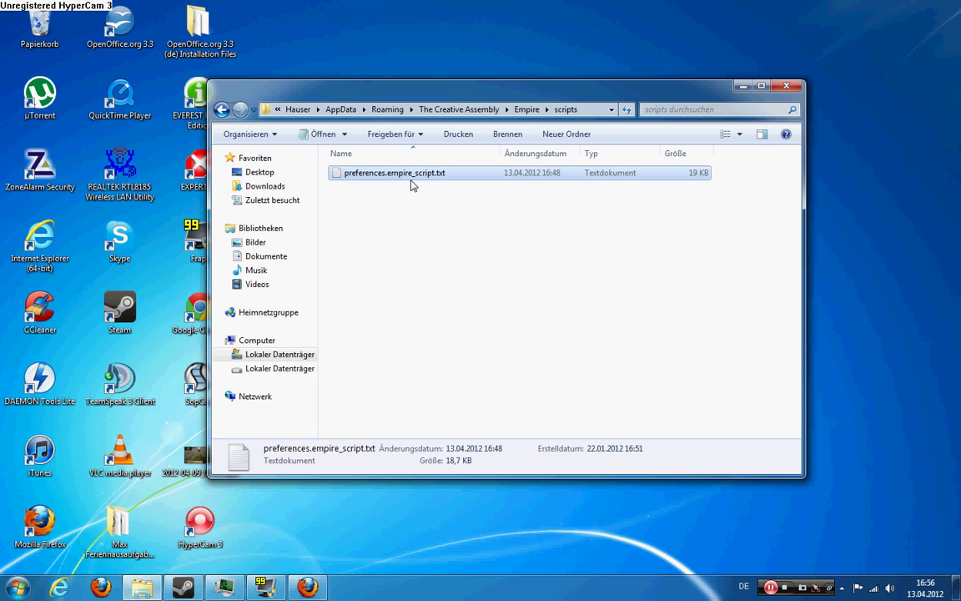
double_click(409, 176)
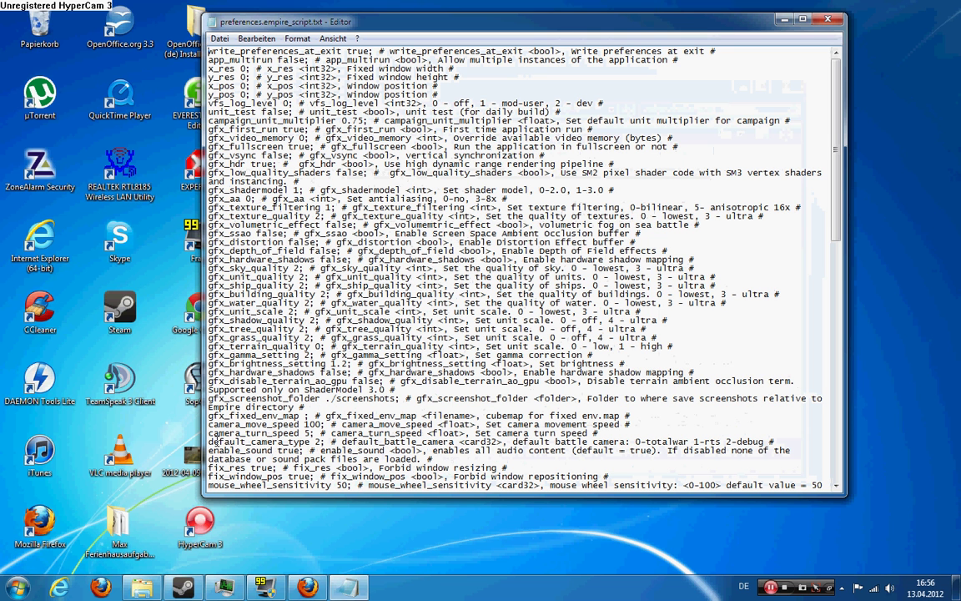
click(292, 442)
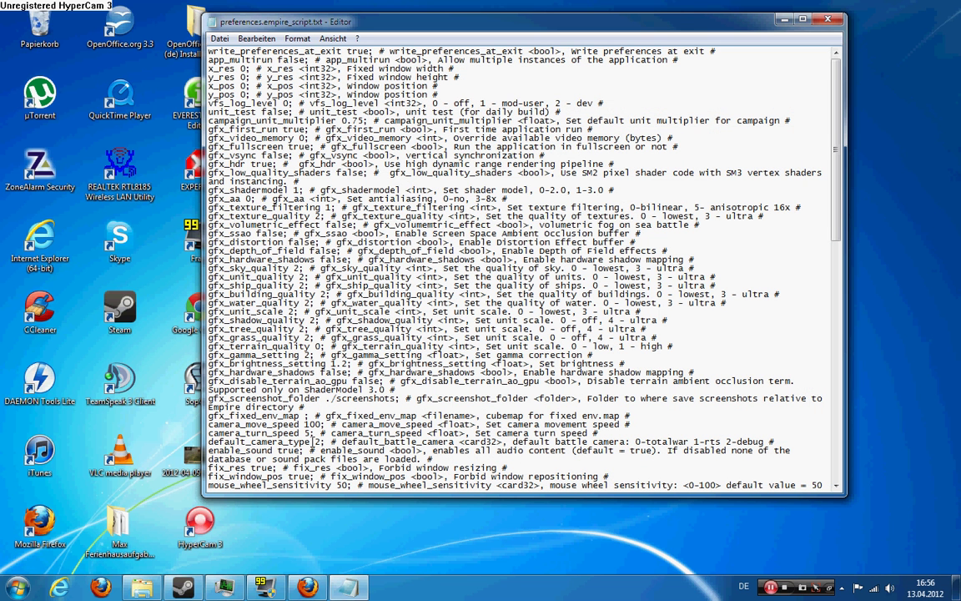
double_click(317, 441)
text(2)
double_click(296, 441)
drag(208, 442, 332, 442)
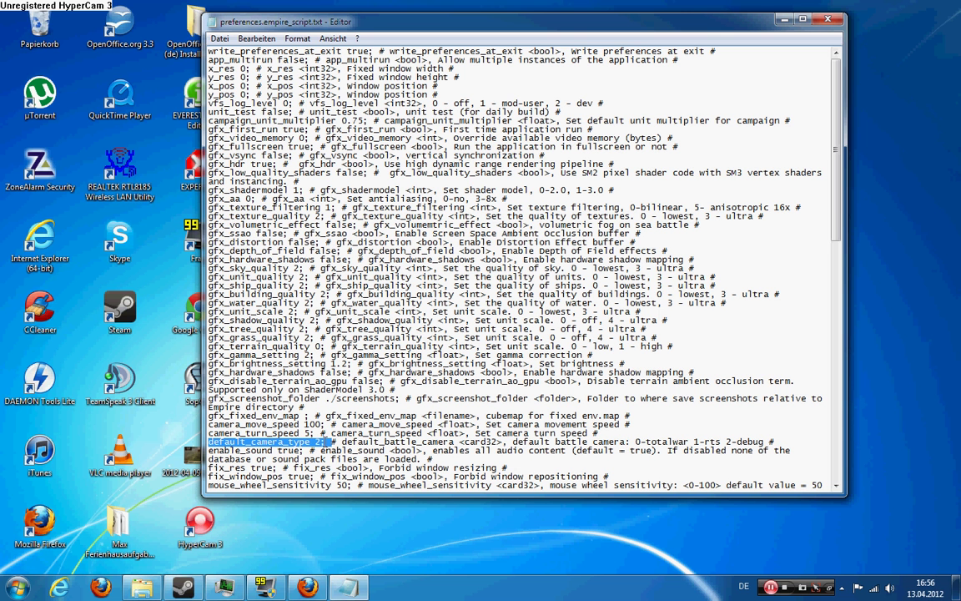
click(828, 18)
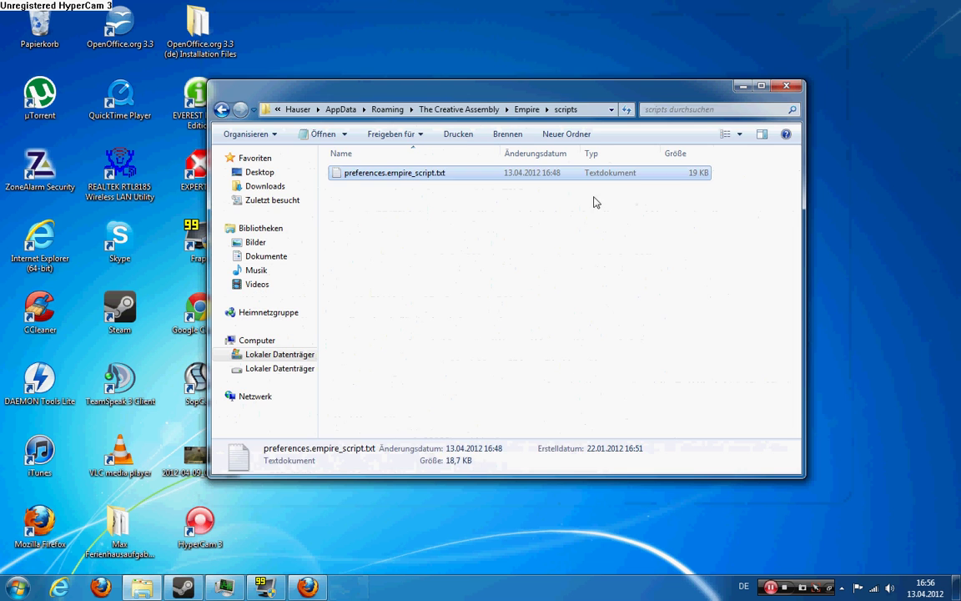
click(354, 177)
click(733, 225)
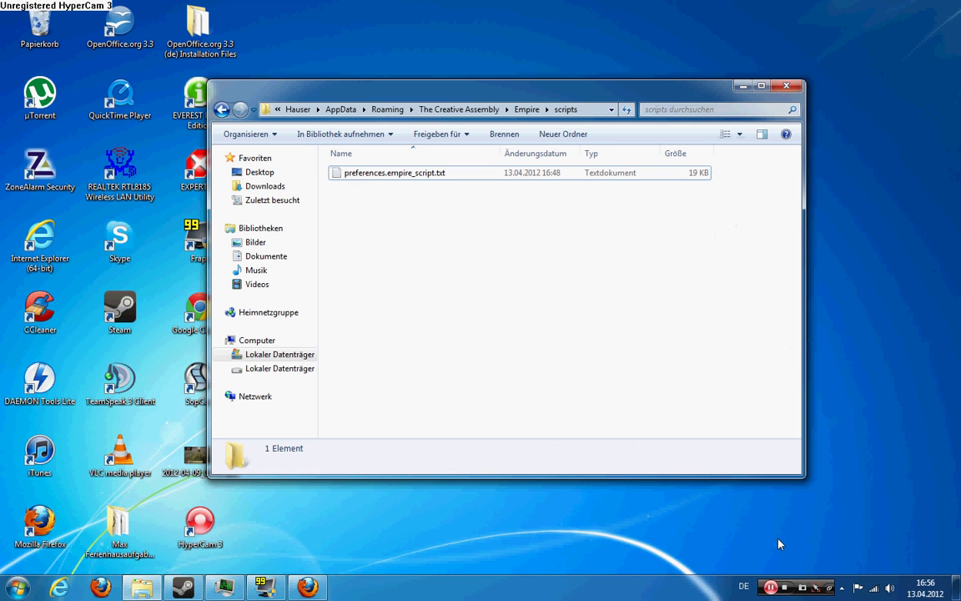